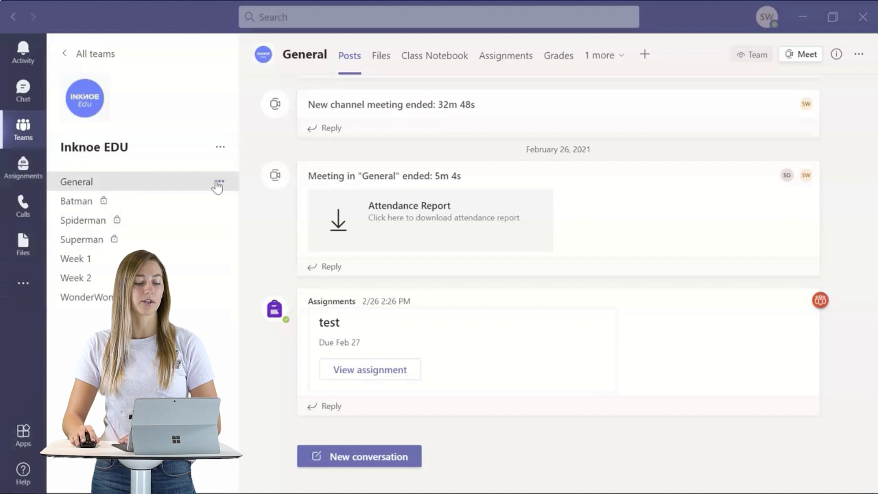
Copy the Teams General channel's email address via its Get email address option.
click(219, 183)
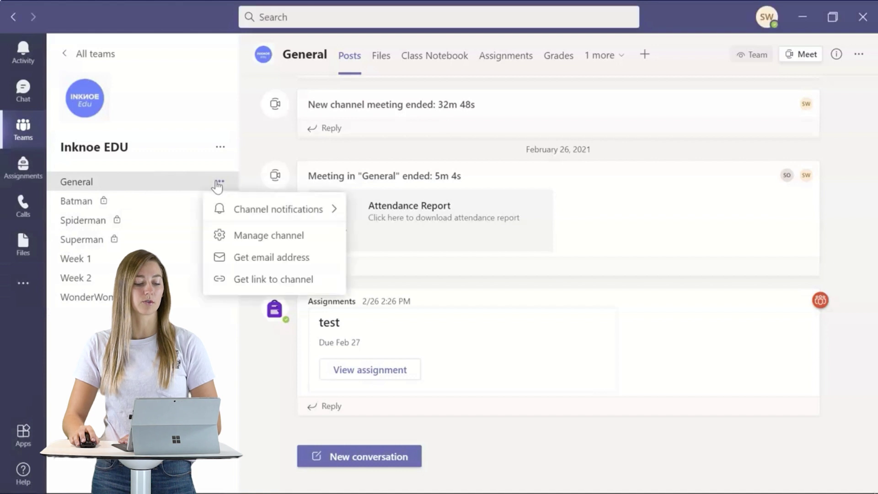
click(264, 258)
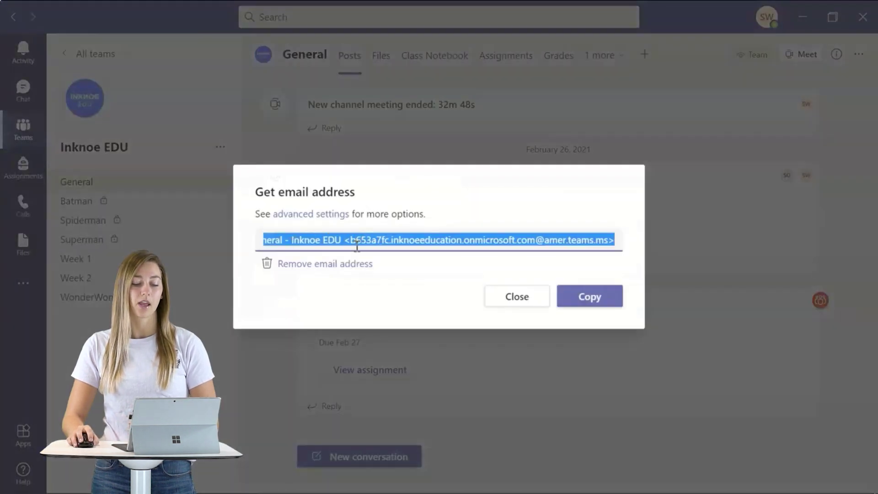
click(589, 298)
mouse_move(558, 343)
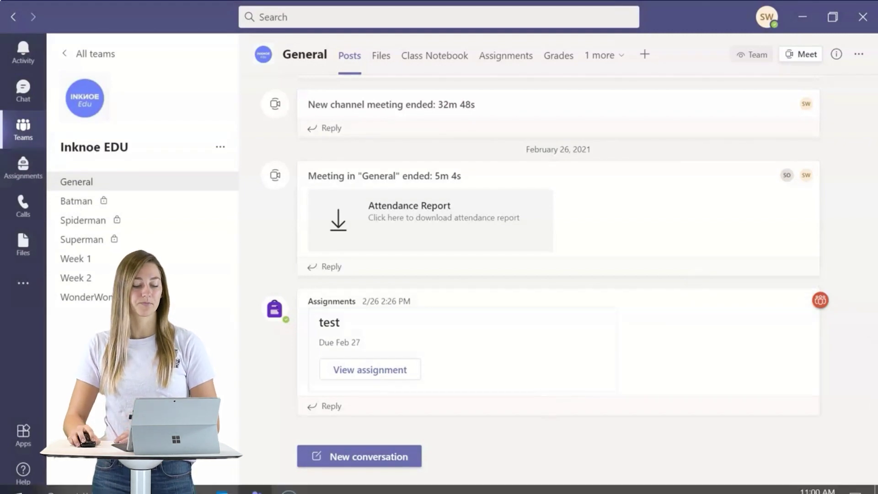
Paste the General channel's email address into the Outlook message's To field.
click(276, 424)
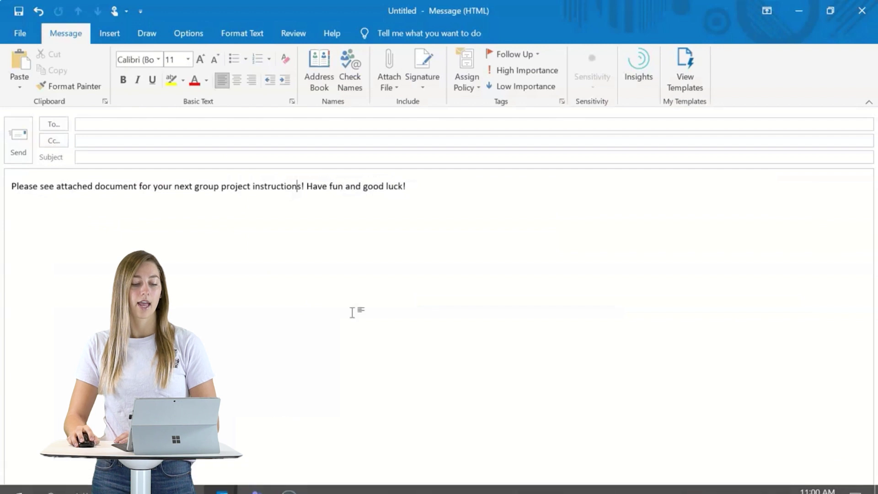
drag(422, 183, 10, 185)
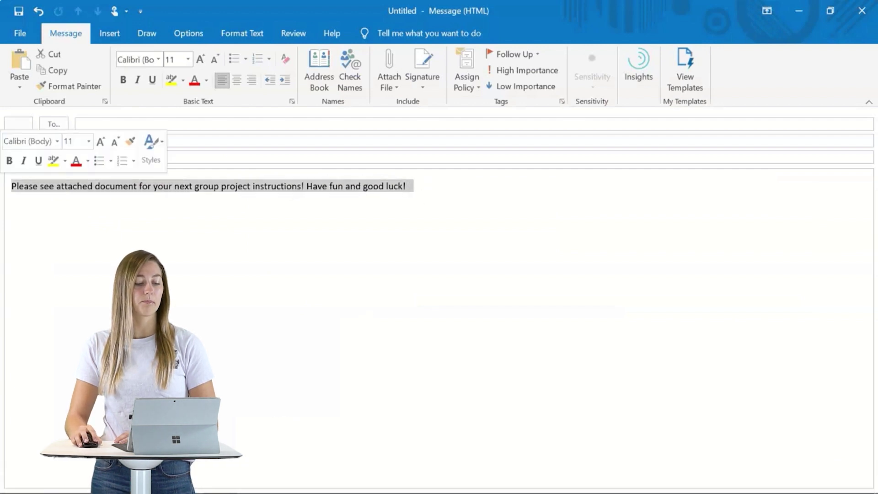
click(82, 225)
click(96, 123)
right_click(96, 124)
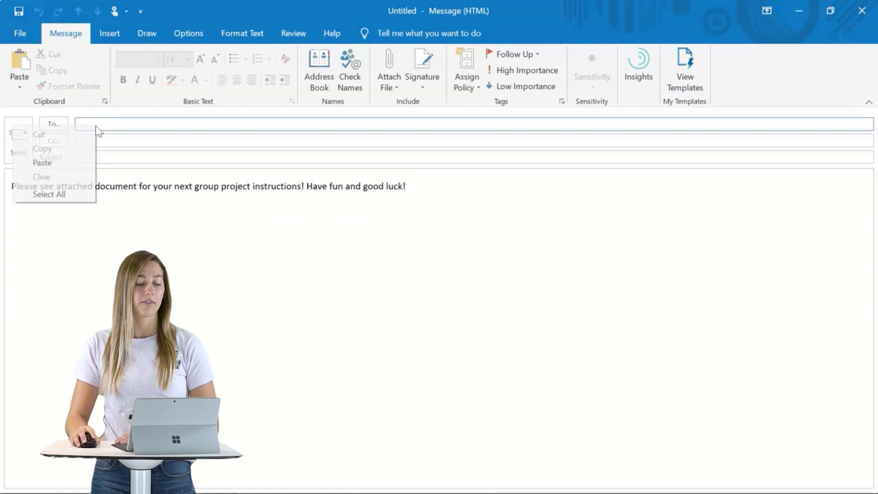
click(85, 163)
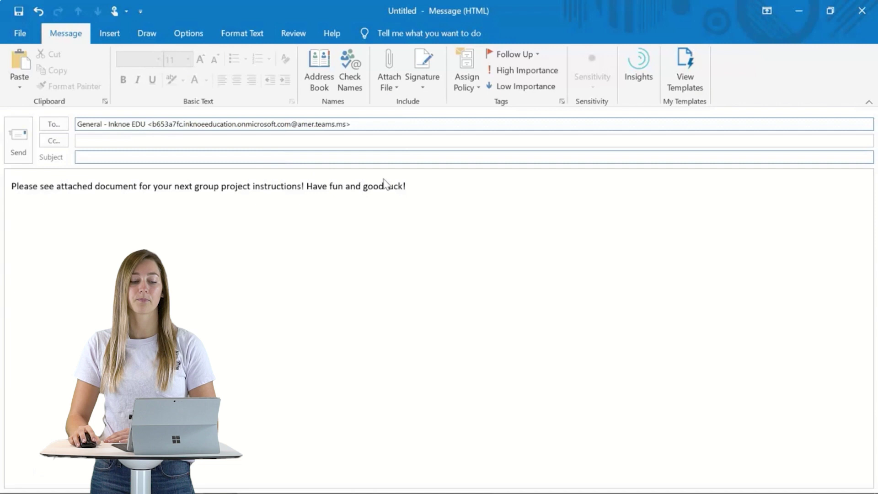
mouse_move(418, 186)
mouse_down()
mouse_move(302, 196)
mouse_move(21, 190)
mouse_up()
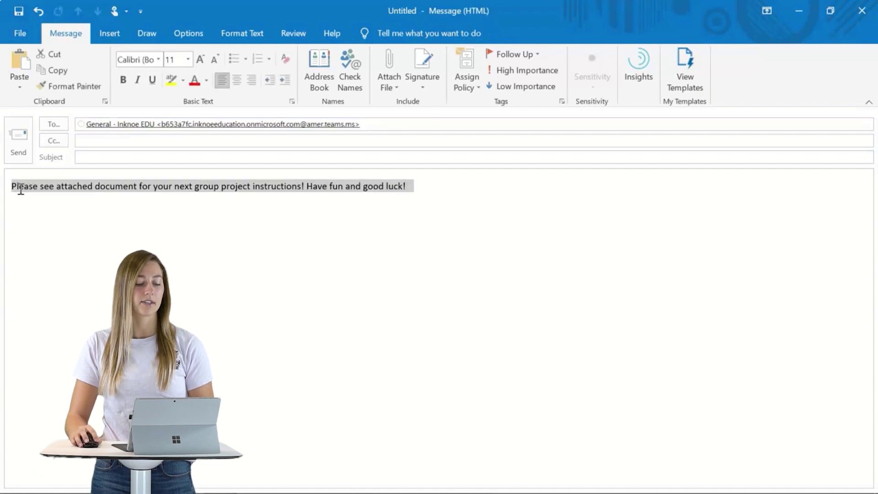
click(37, 212)
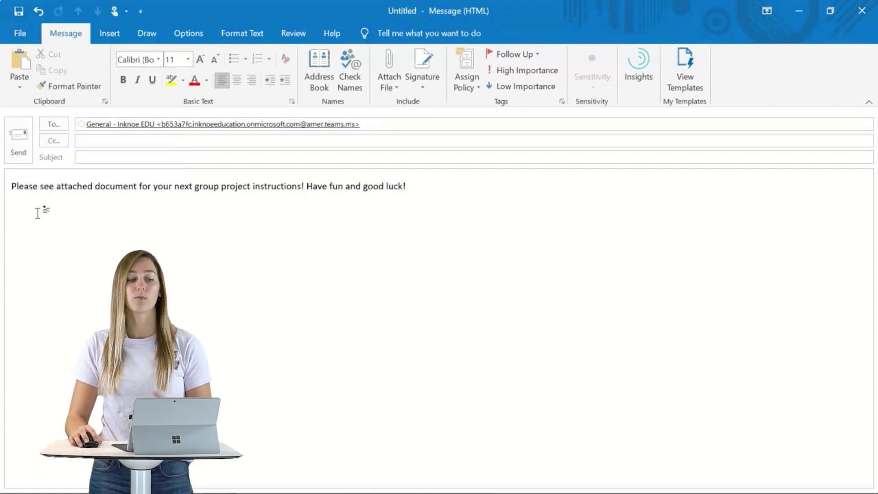
Attach Group Project Instructions.docx from Recent Items to the Outlook draft.
click(110, 34)
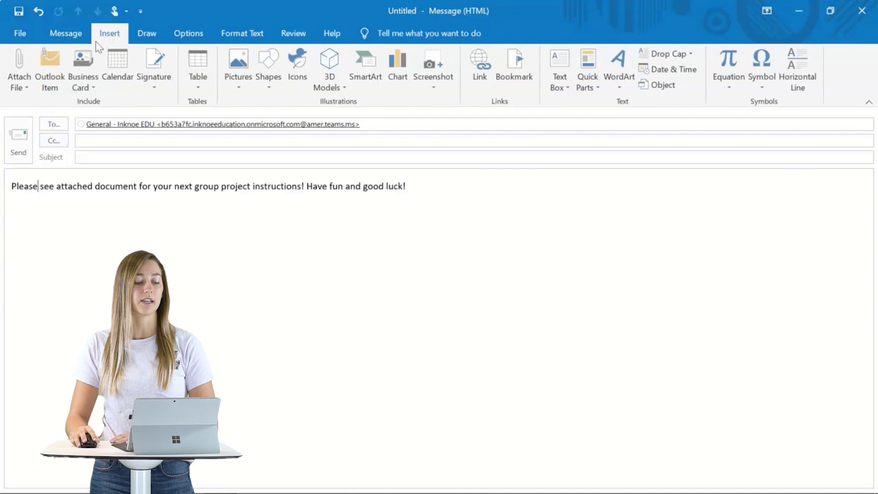
click(18, 86)
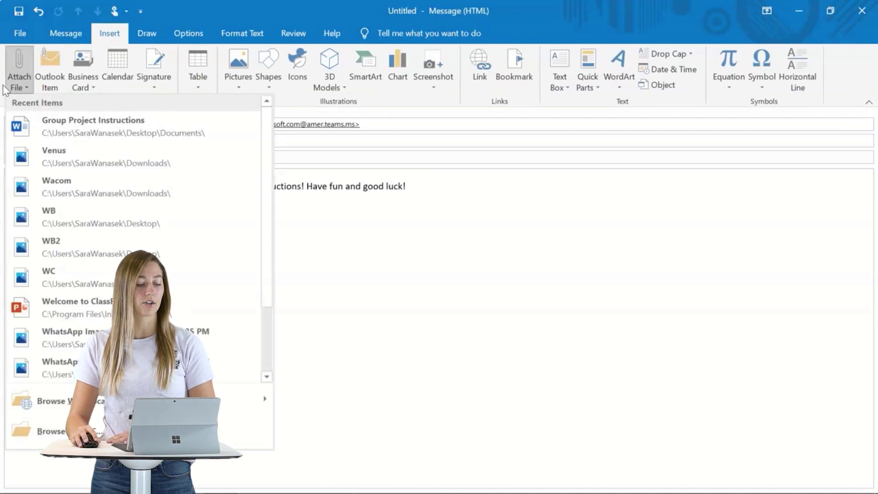
click(62, 132)
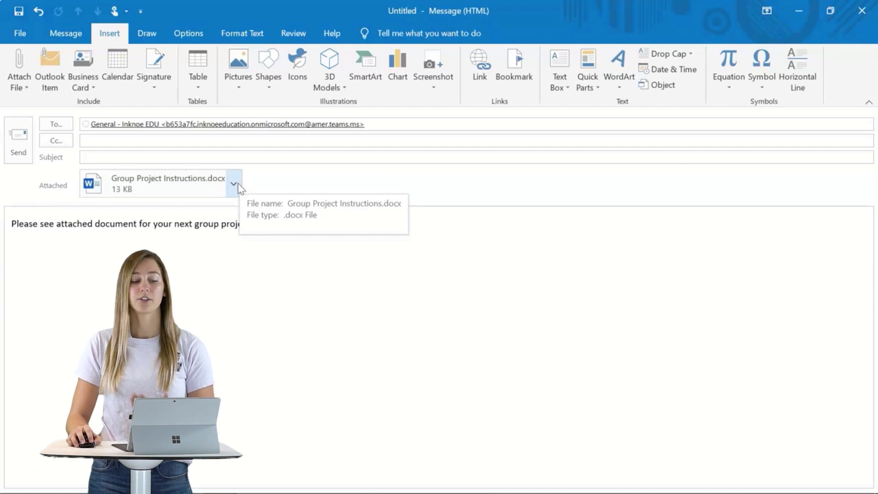
Delay the message's delivery until 3/26/2021 at 3:00 PM.
click(192, 33)
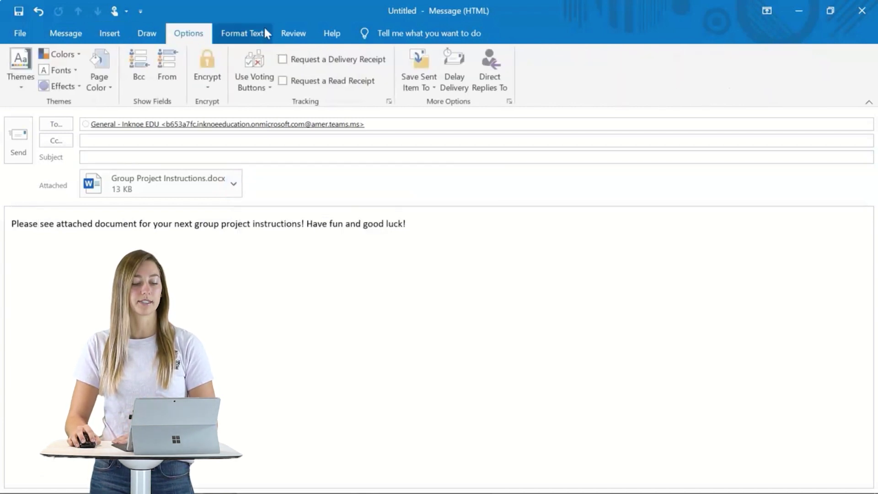
click(461, 88)
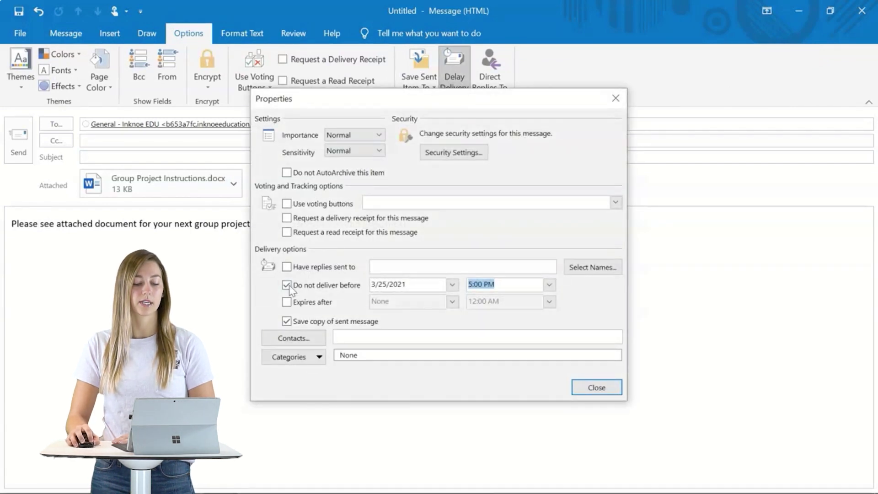
click(456, 284)
click(427, 370)
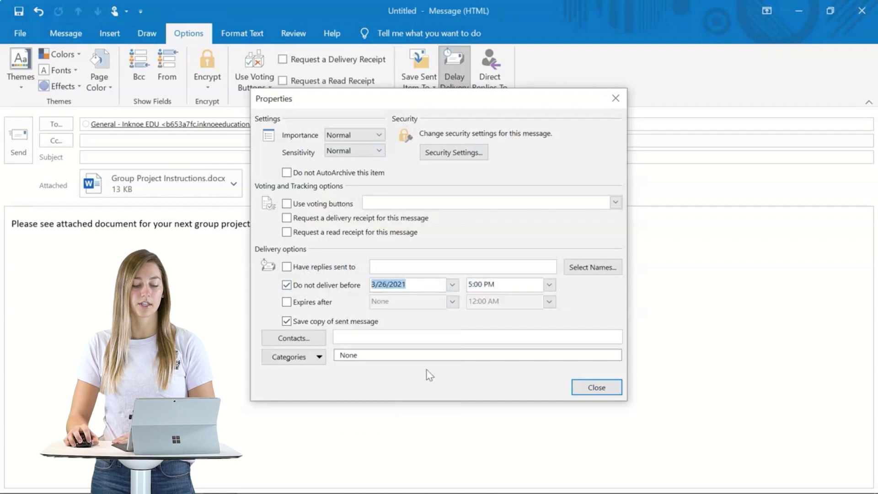
click(546, 287)
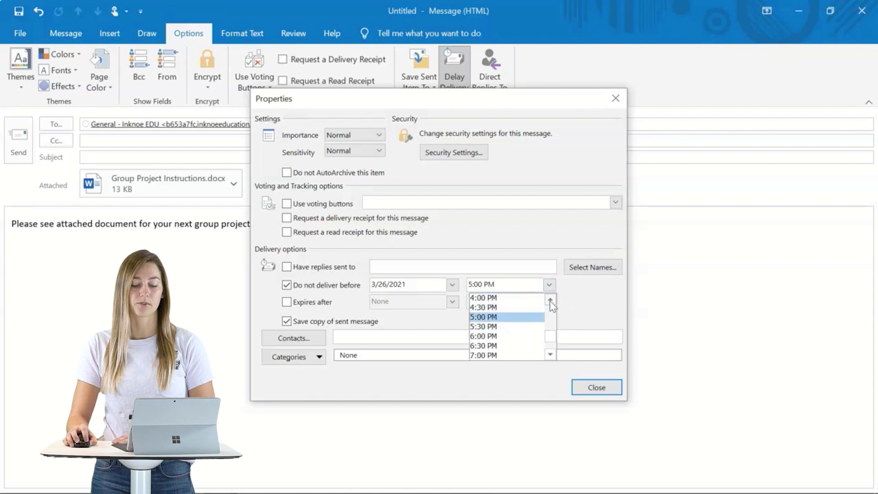
scroll(550, 301, up, 5)
click(529, 305)
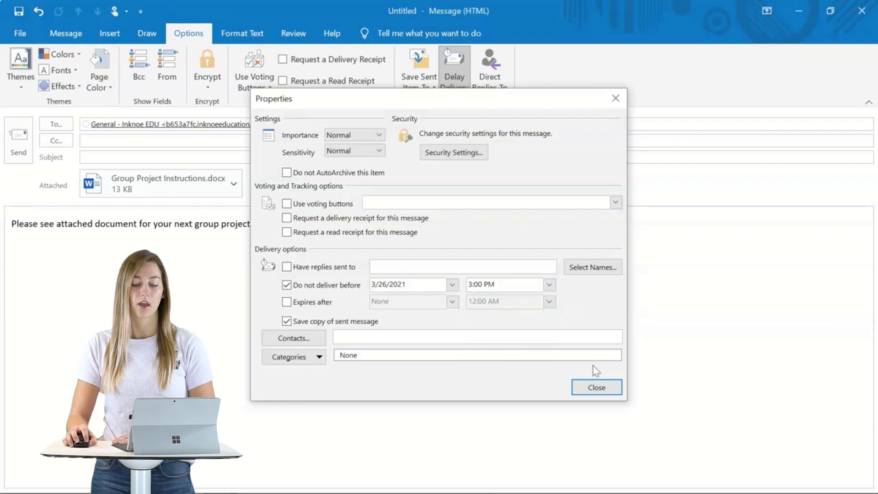
click(593, 389)
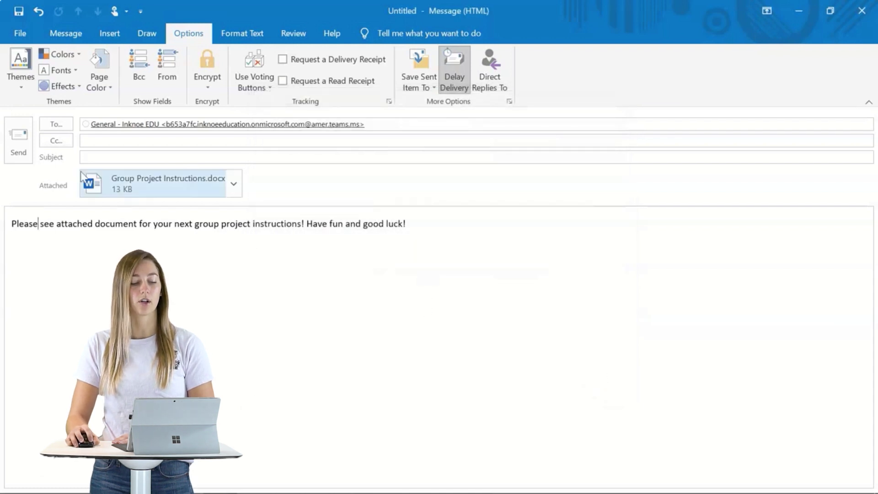
Send the message despite the missing subject warning.
click(24, 155)
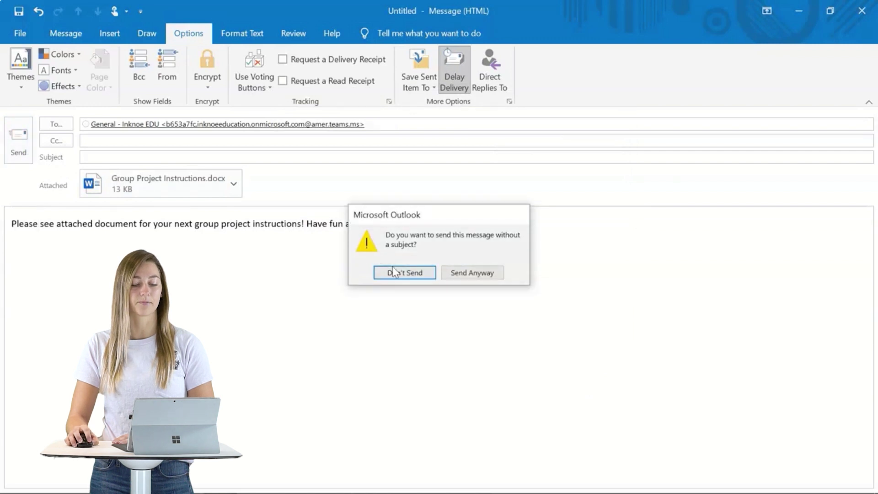
click(445, 275)
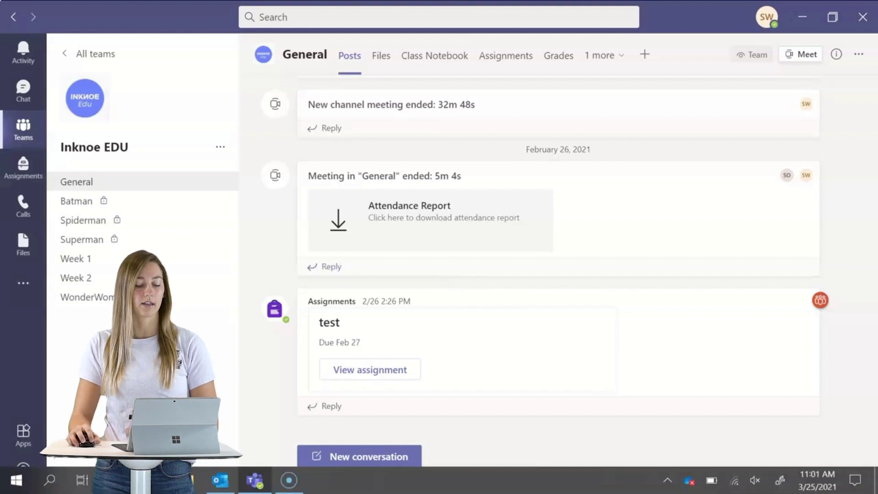
Address the Outlook web draft to the General - Inknoe EDU channel.
click(215, 423)
click(617, 366)
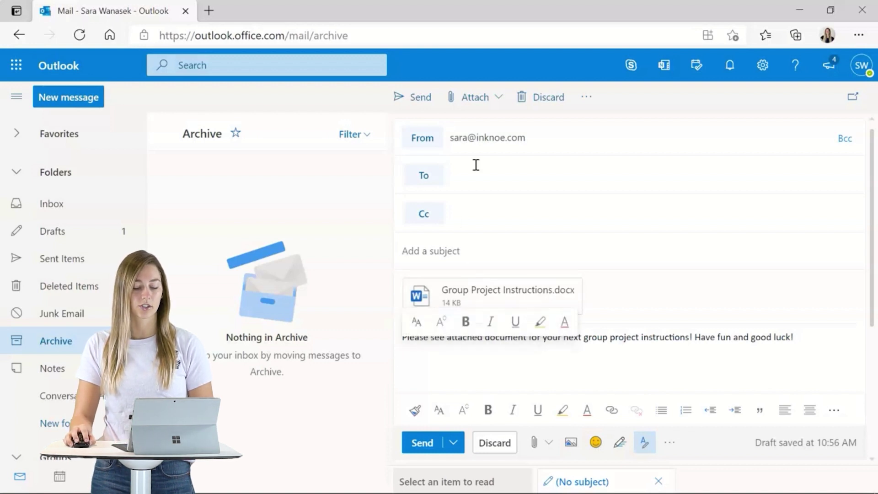
key(ctrl+v)
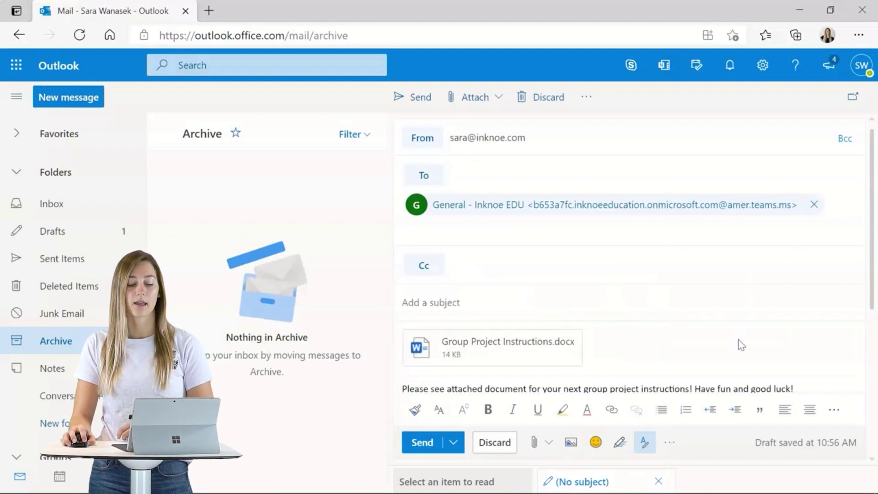
Schedule the subjectless web draft to send on the 25th at 2:00 PM.
click(454, 448)
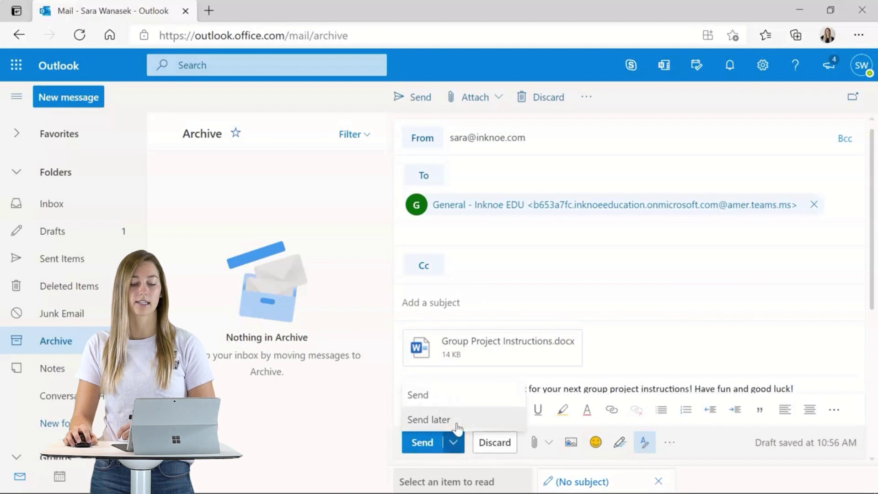
click(457, 424)
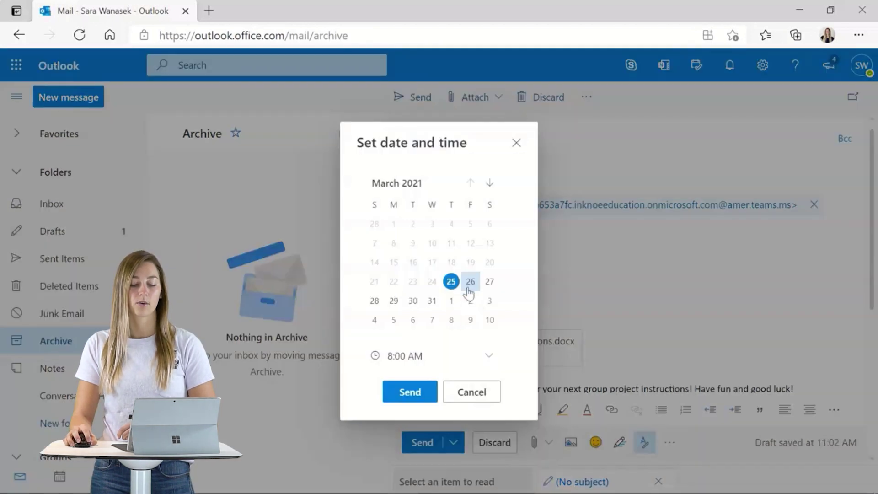
click(452, 283)
click(488, 358)
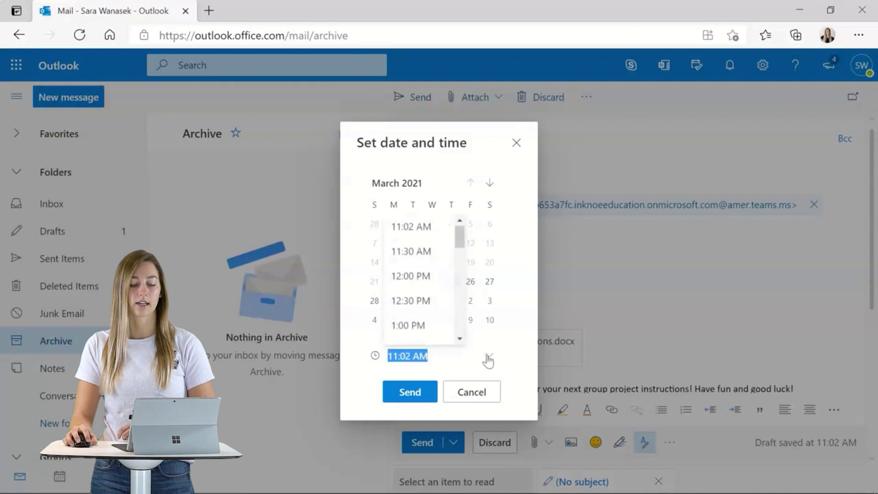
scroll(421, 311, down, 2)
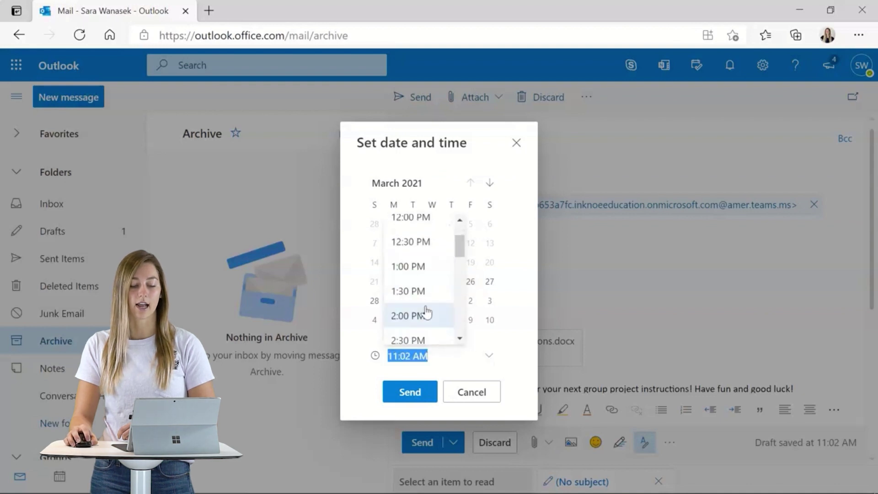
click(427, 320)
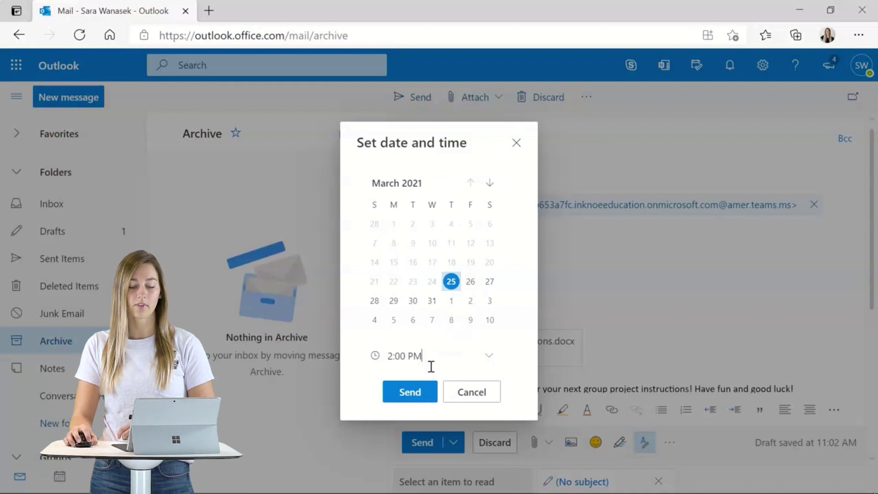
click(422, 392)
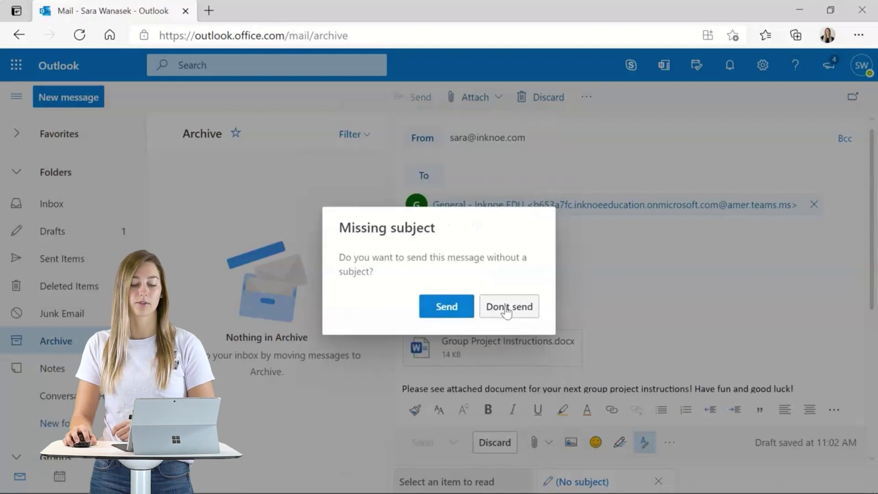
click(460, 312)
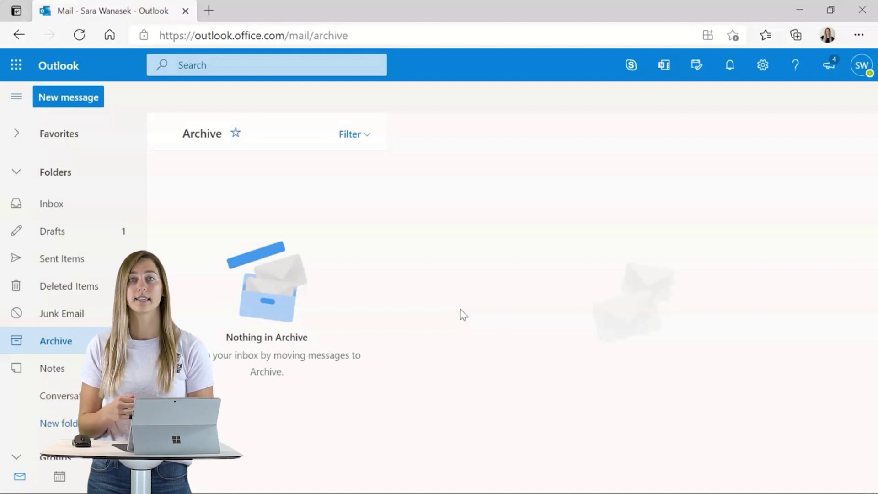
Cancel the scheduled send of the draft from the Drafts folder.
click(104, 239)
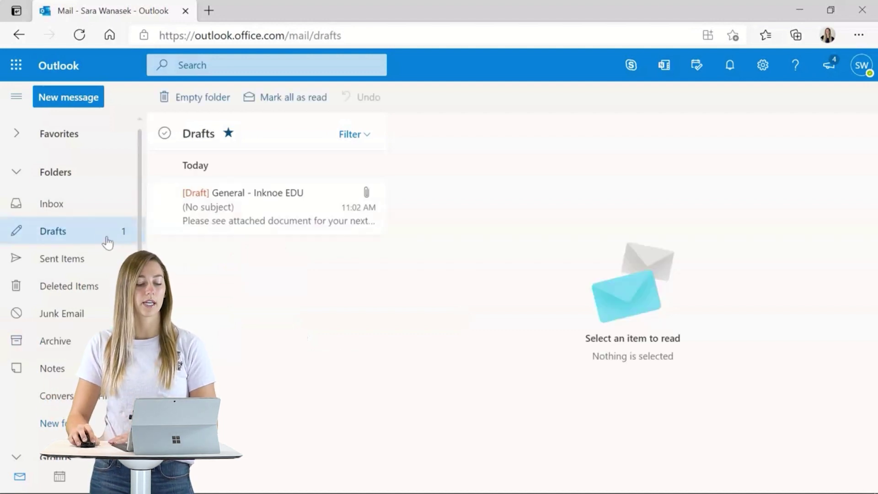
click(271, 211)
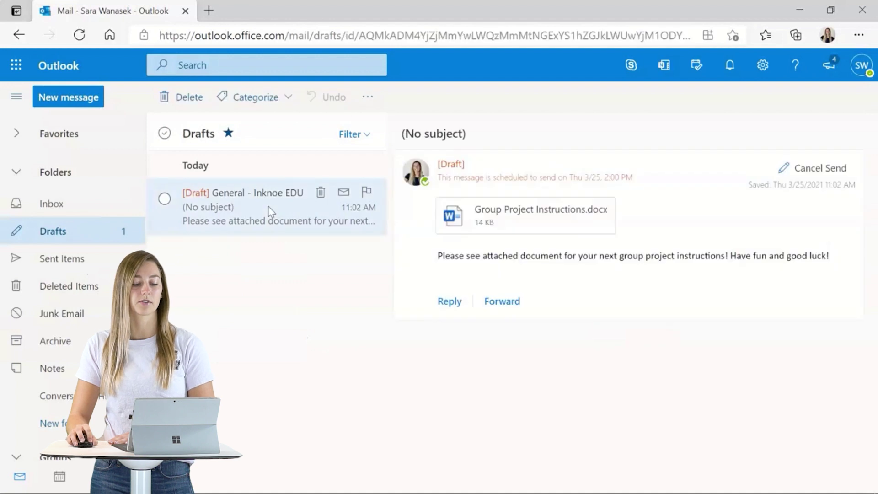
click(810, 170)
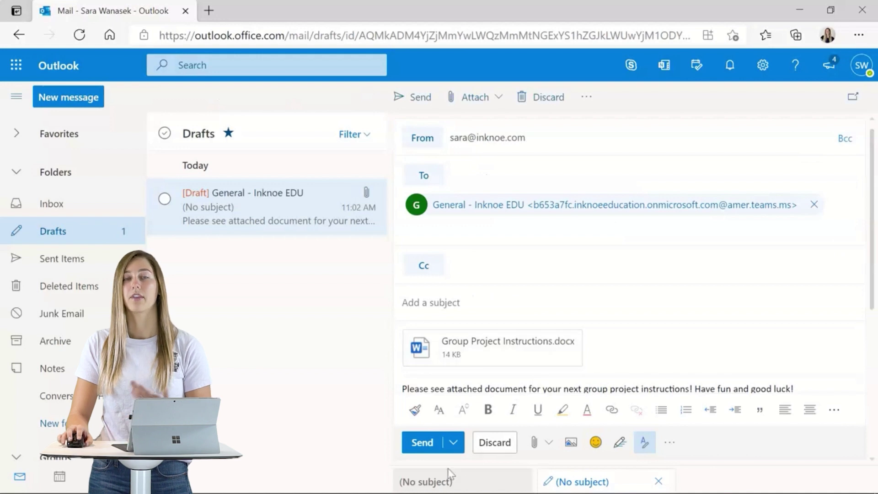
Send the web draft immediately so it posts to the General channel.
click(423, 443)
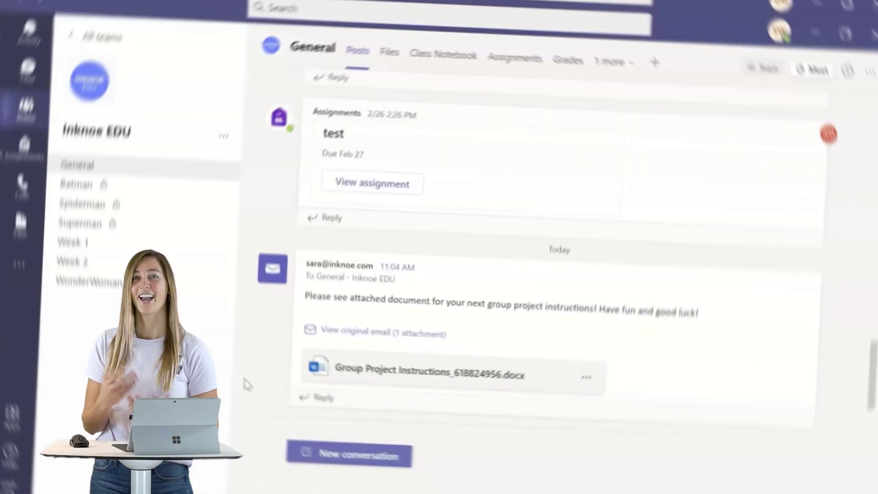